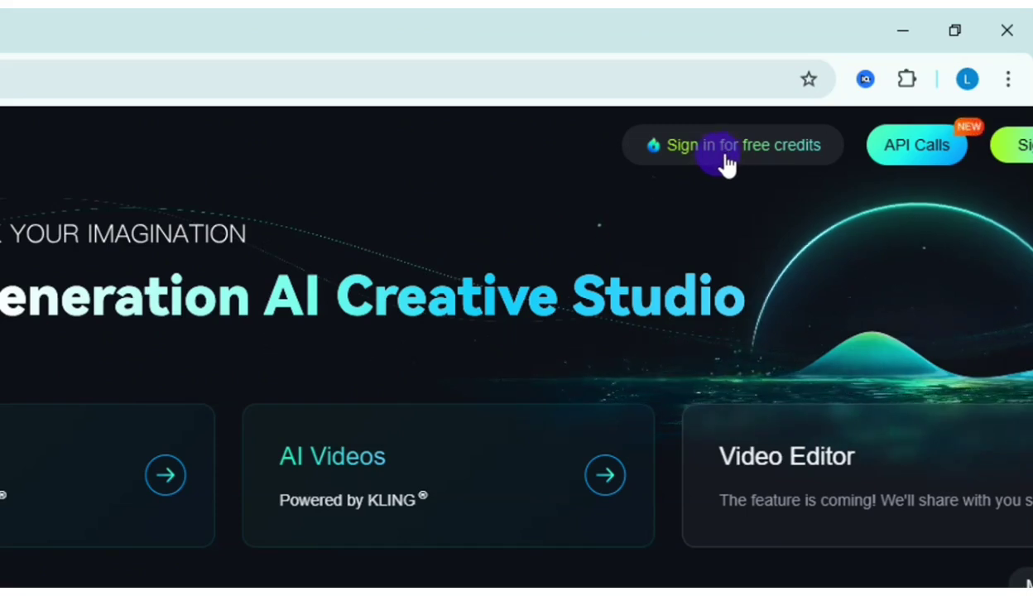
Open the sign-in dialog and go to the free account sign-up.
{"action": "left_click", "coordinate": [736, 162]}
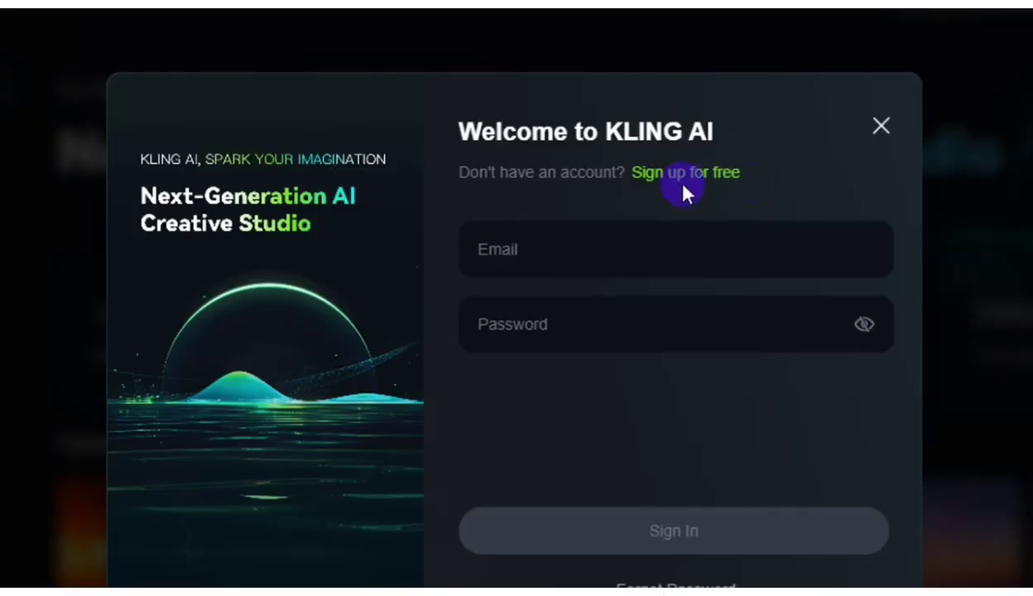
{"action": "left_click", "coordinate": [679, 176]}
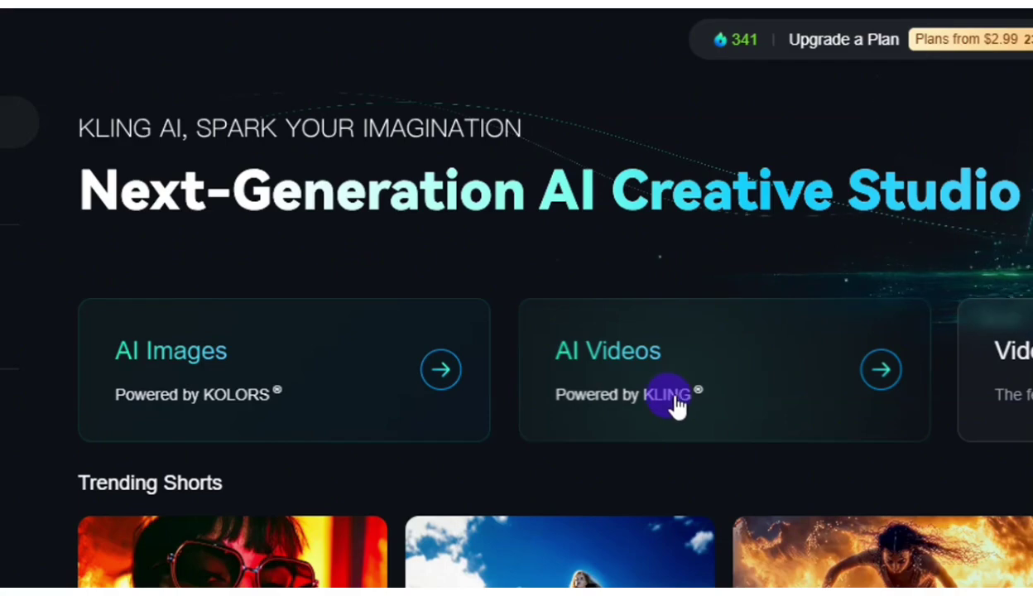
Open the AI Images generator from the home page.
{"action": "scroll", "coordinate": [675, 405], "scroll_direction": "down", "scroll_amount": 7}
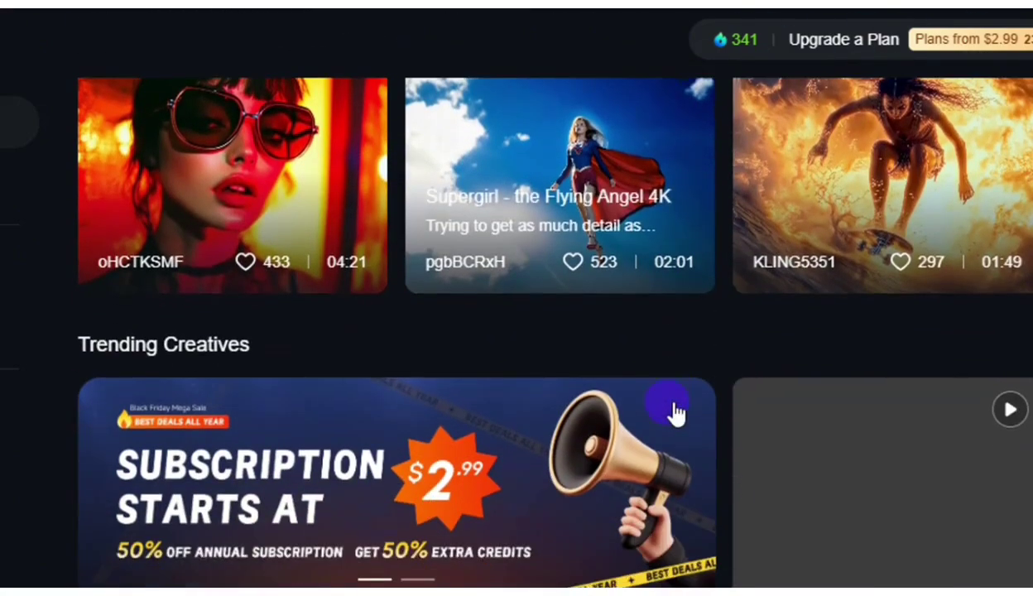
{"action": "scroll", "coordinate": [673, 411], "scroll_direction": "up", "scroll_amount": 3}
{"action": "scroll", "coordinate": [675, 412], "scroll_direction": "down", "scroll_amount": 1}
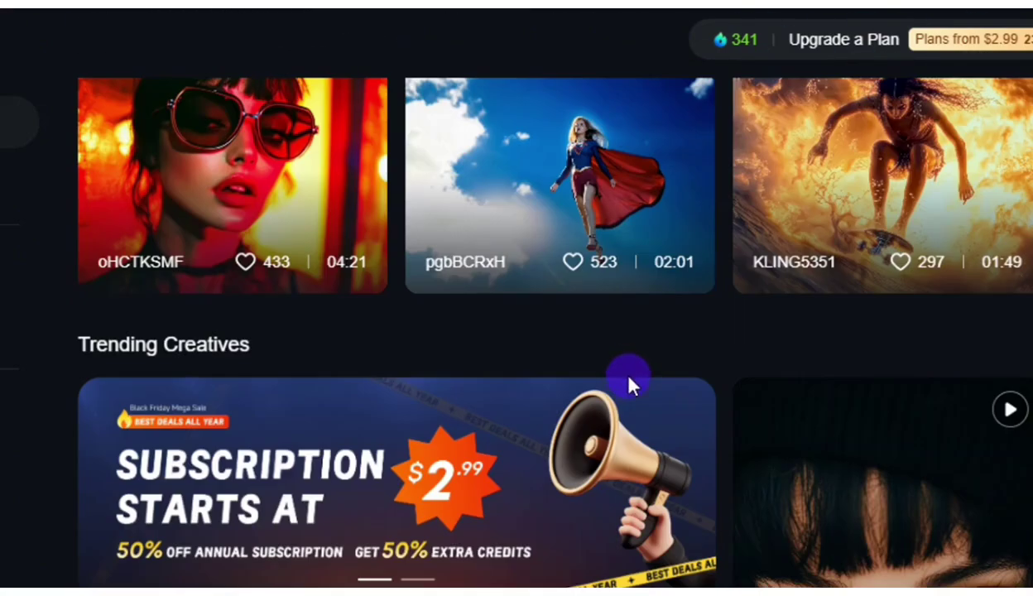
{"action": "scroll", "coordinate": [631, 387], "scroll_direction": "up", "scroll_amount": 3}
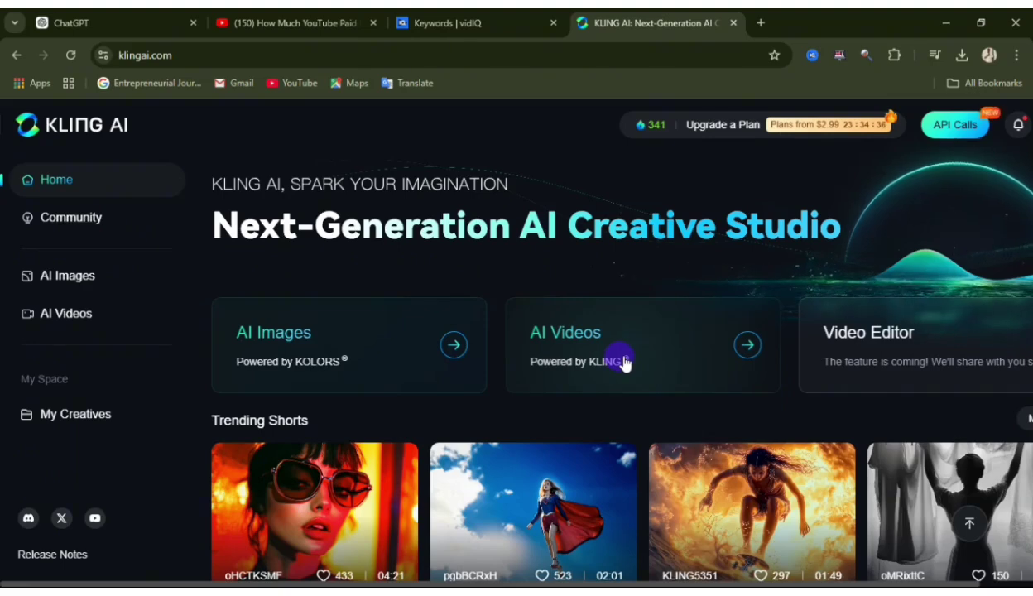
{"action": "left_click", "coordinate": [338, 359]}
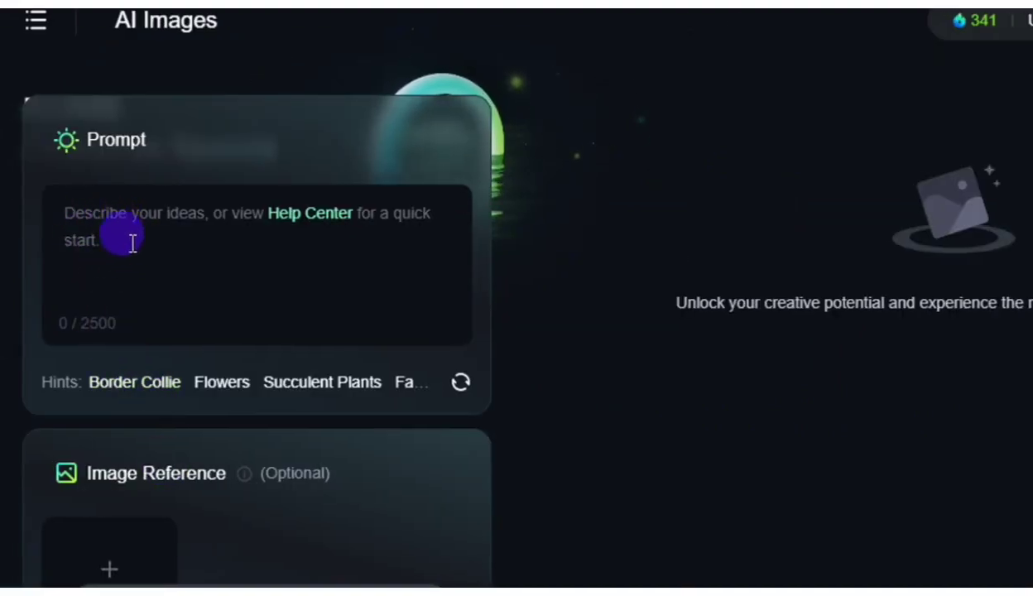
Enter an image prompt beginning "Two African women standing at a vibrant market filled with colorful produce and stalls".
{"action": "scroll", "coordinate": [147, 295], "scroll_direction": "down", "scroll_amount": 4}
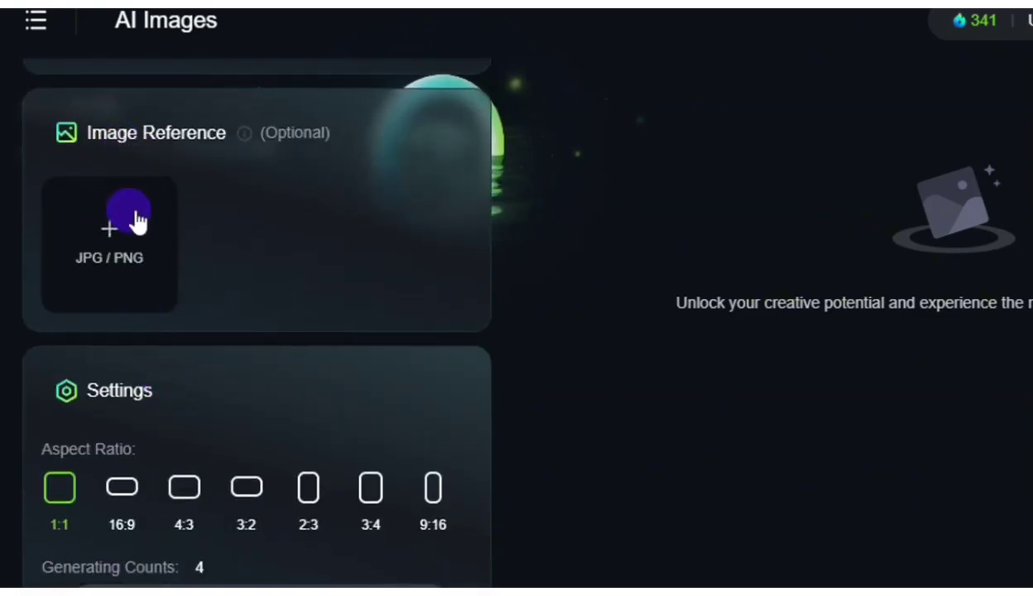
{"action": "scroll", "coordinate": [143, 231], "scroll_direction": "down", "scroll_amount": 1}
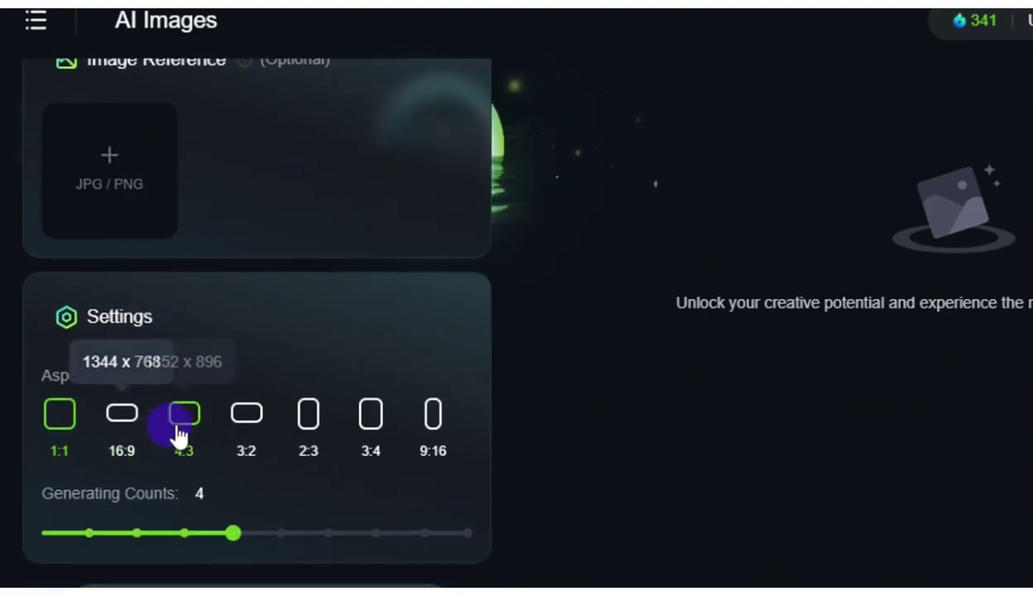
{"action": "scroll", "coordinate": [217, 492], "scroll_direction": "down", "scroll_amount": 1}
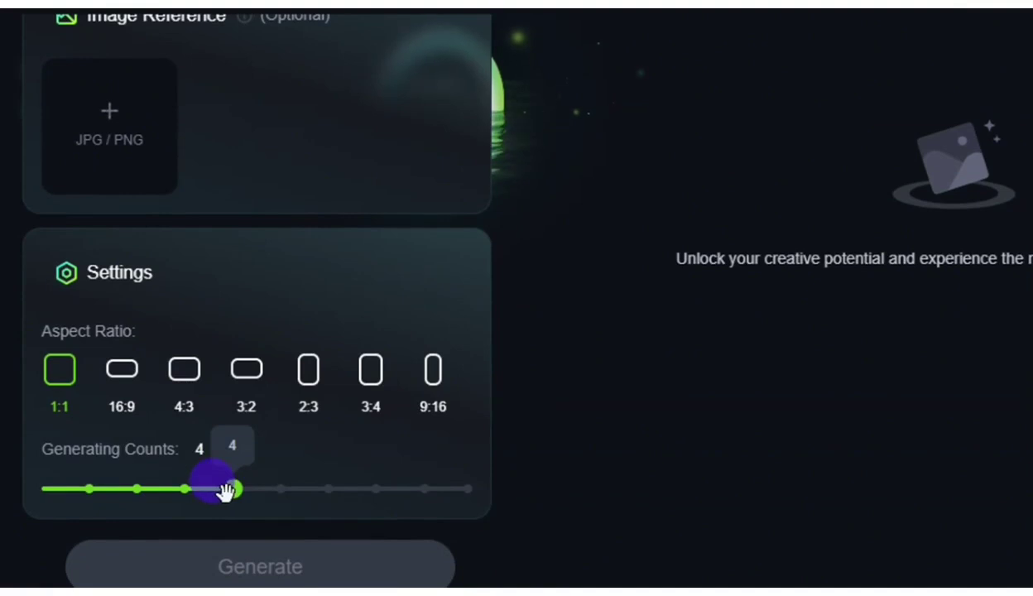
{"action": "scroll", "coordinate": [234, 484], "scroll_direction": "up", "scroll_amount": 5}
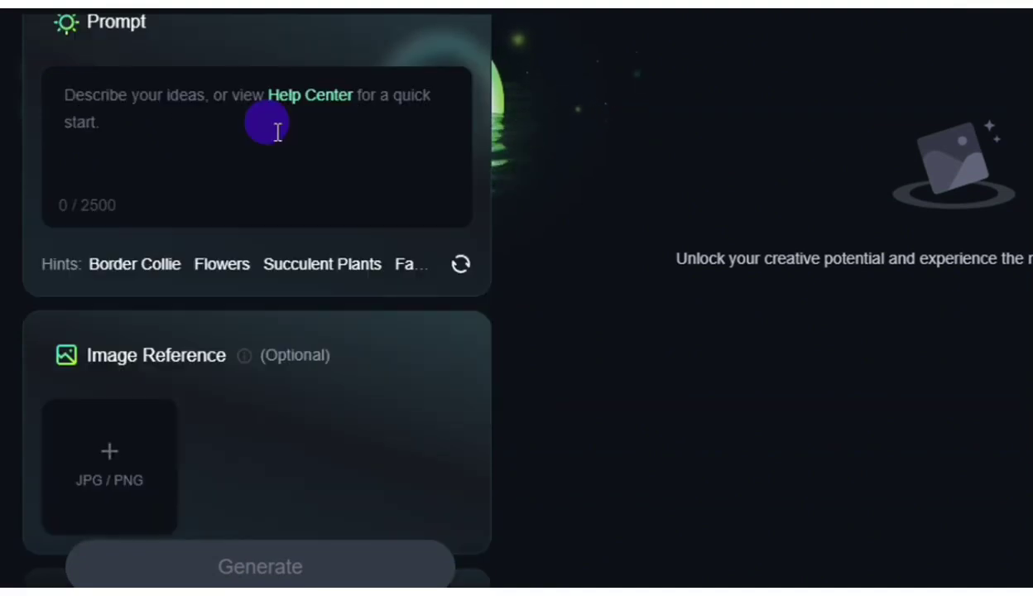
{"action": "left_click", "coordinate": [173, 116]}
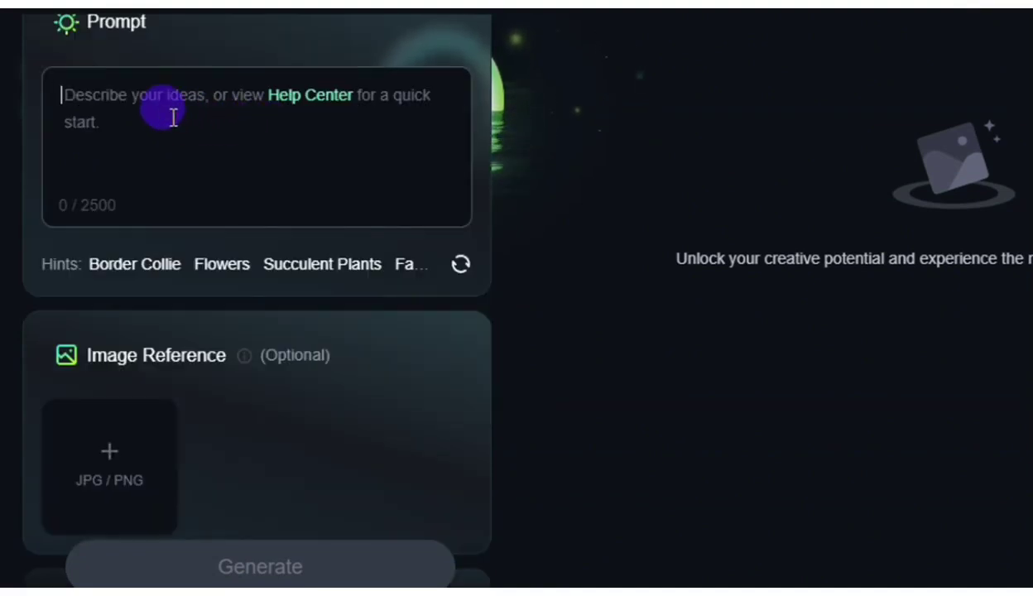
{"action": "type", "text": "Two African women standing at a vibrant market filled with colorful produce and stalls. The women are engaged in lively gossip, one with an expressive hand gesture, the other leaning in with an amused smile. Both wear traditional ankara dresses in bright patterns. Background includes market vendors and shoppers going about their activities under a clear sky"}
Set the image aspect ratio to 16:9 and generate the images from the prompt.
{"action": "scroll", "coordinate": [209, 219], "scroll_direction": "down", "scroll_amount": 5}
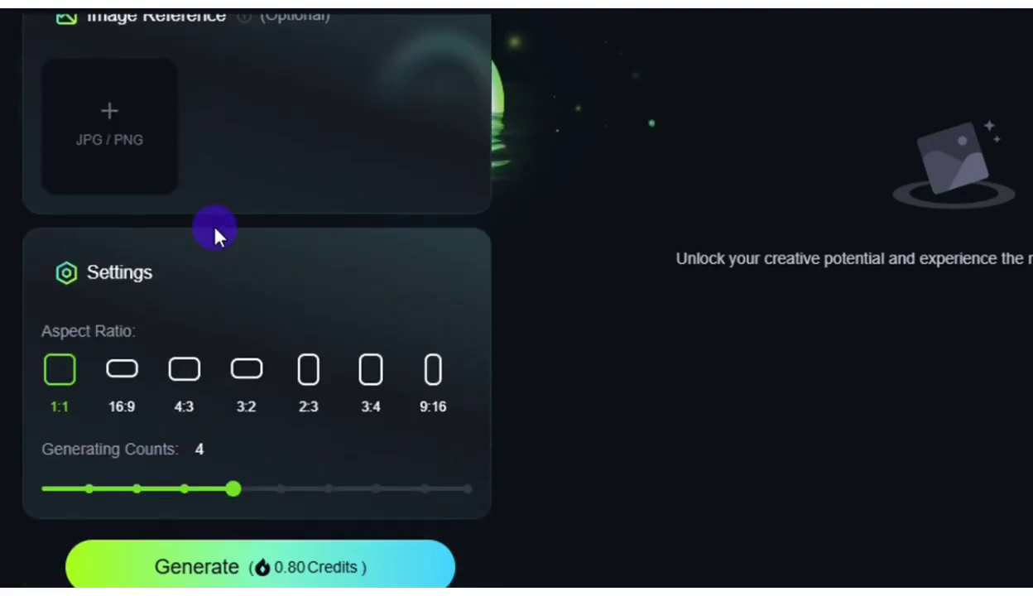
{"action": "left_click", "coordinate": [124, 374]}
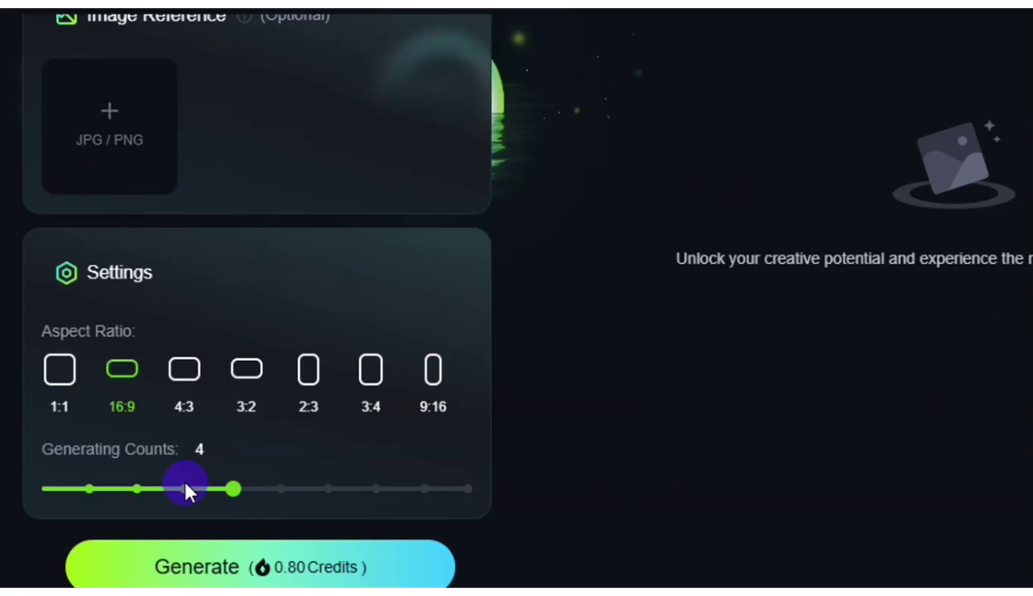
{"action": "scroll", "coordinate": [185, 489], "scroll_direction": "down", "scroll_amount": 1}
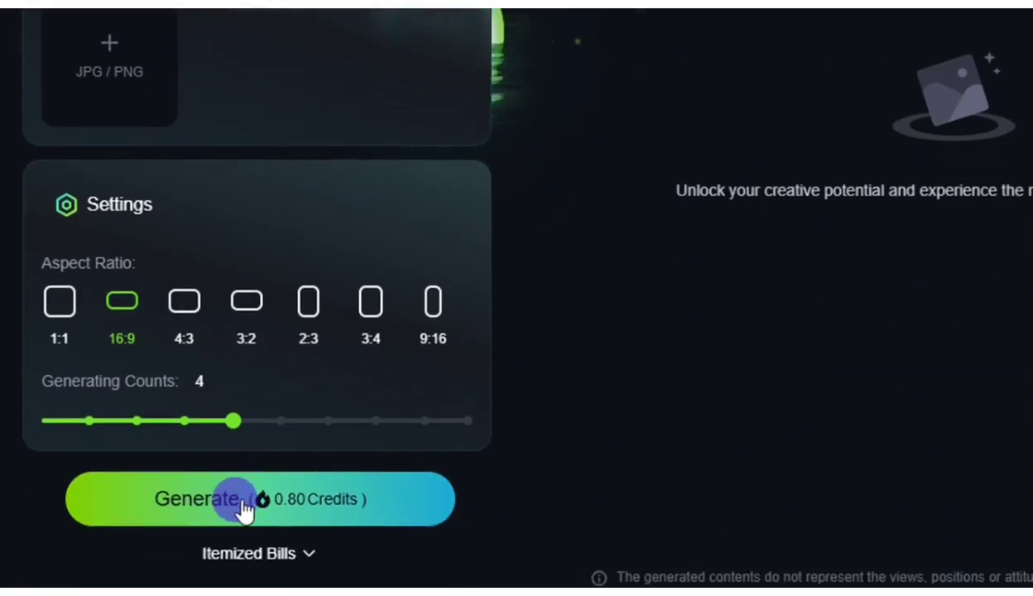
{"action": "left_click", "coordinate": [244, 507]}
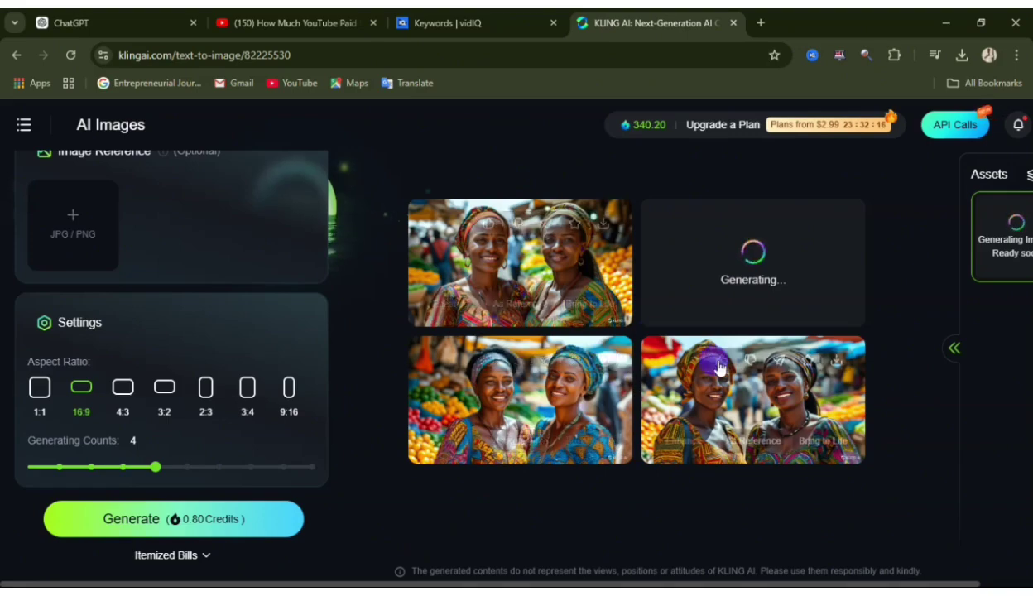
Enlarge the first generated market image and move on to the next one in the preview.
{"action": "left_click", "coordinate": [523, 263]}
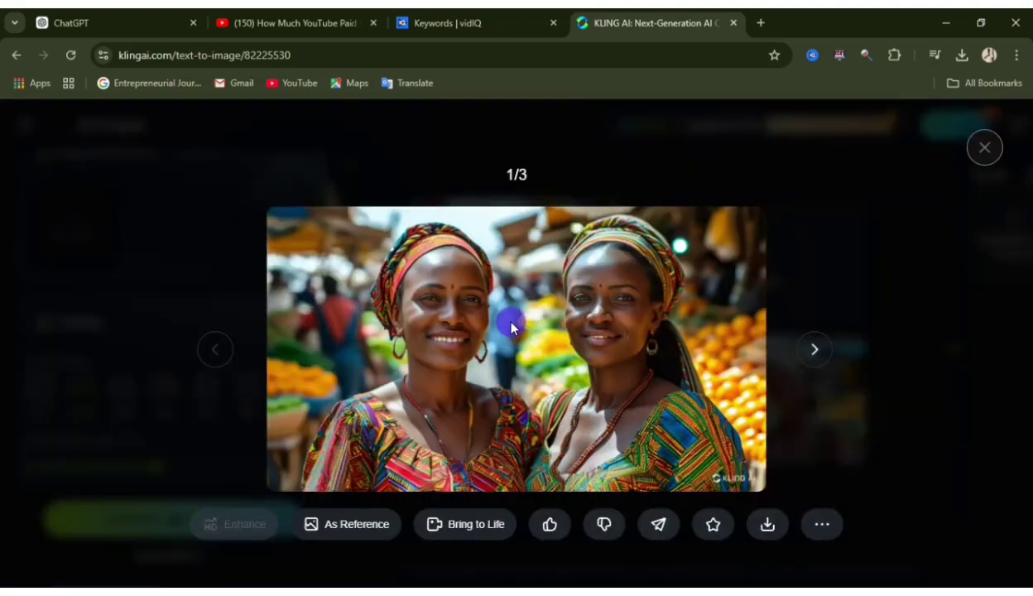
{"action": "left_click", "coordinate": [811, 353]}
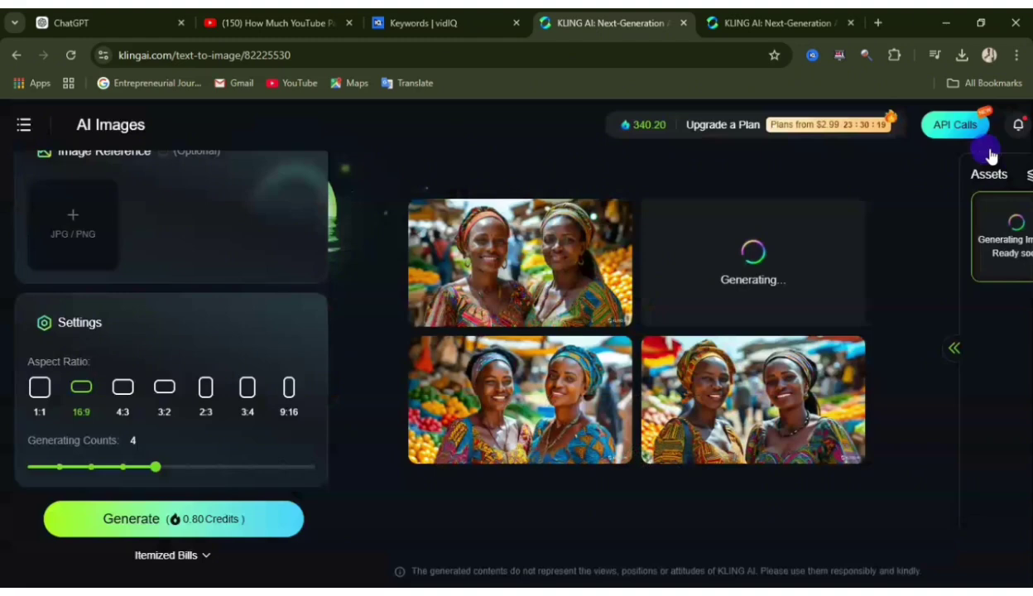
Switch to the KLING AI home page in the other browser tab and open the AI Videos generator.
{"action": "key", "text": "ctrl+Tab"}
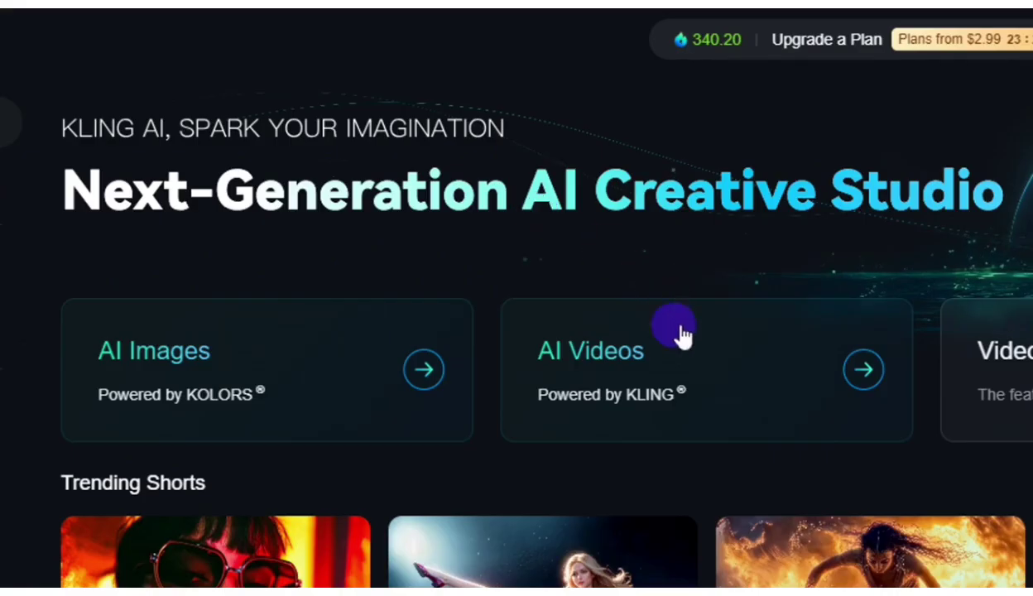
{"action": "left_click", "coordinate": [671, 389]}
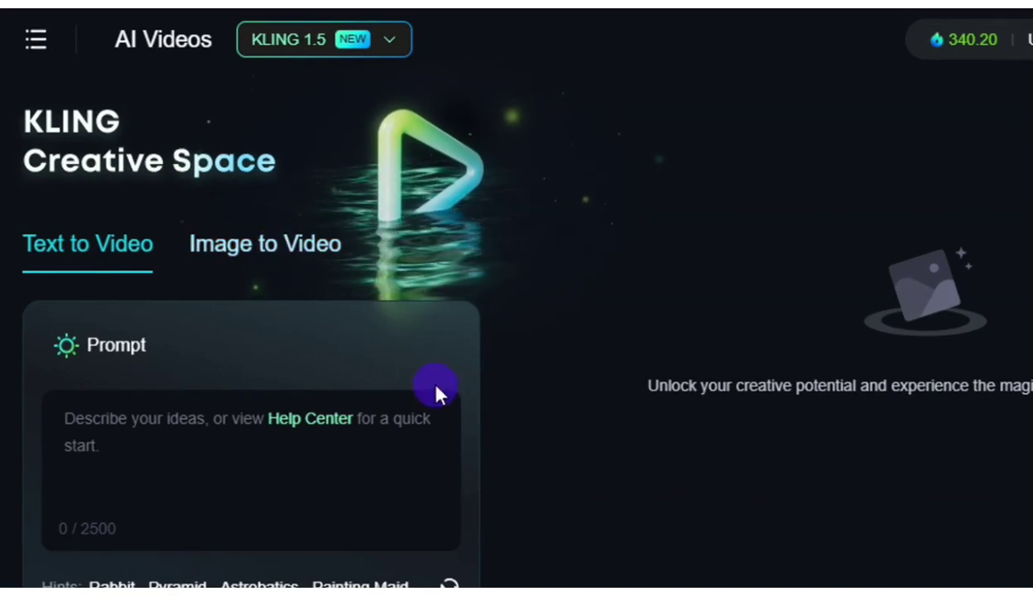
Examine the Text to Video prompt area and its mode, duration, aspect ratio and generating count settings.
{"action": "scroll", "coordinate": [436, 393], "scroll_direction": "down", "scroll_amount": 1}
{"action": "scroll", "coordinate": [411, 359], "scroll_direction": "up", "scroll_amount": 1}
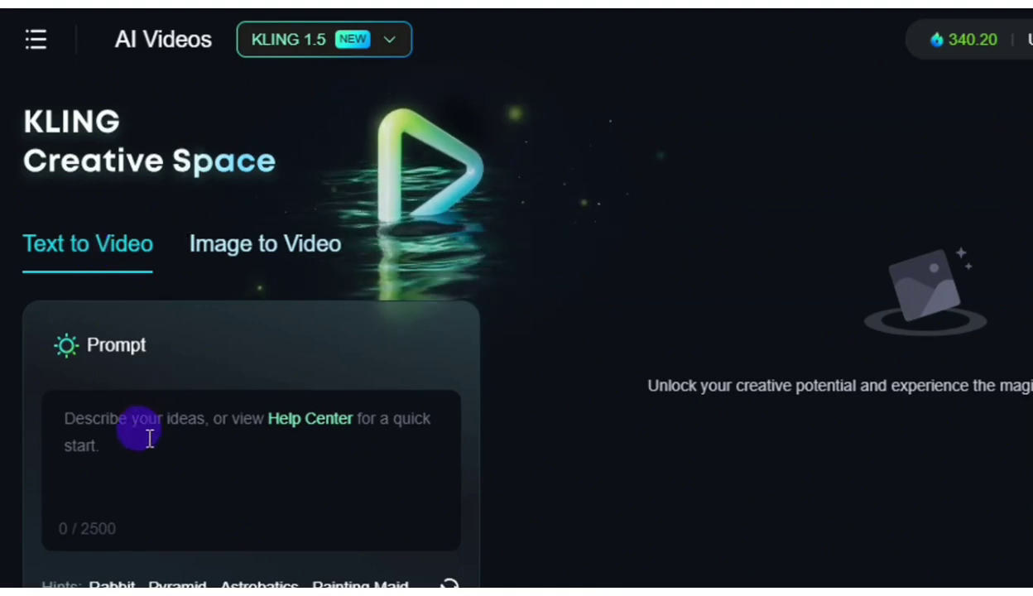
{"action": "scroll", "coordinate": [155, 435], "scroll_direction": "down", "scroll_amount": 1}
{"action": "scroll", "coordinate": [159, 437], "scroll_direction": "down", "scroll_amount": 5}
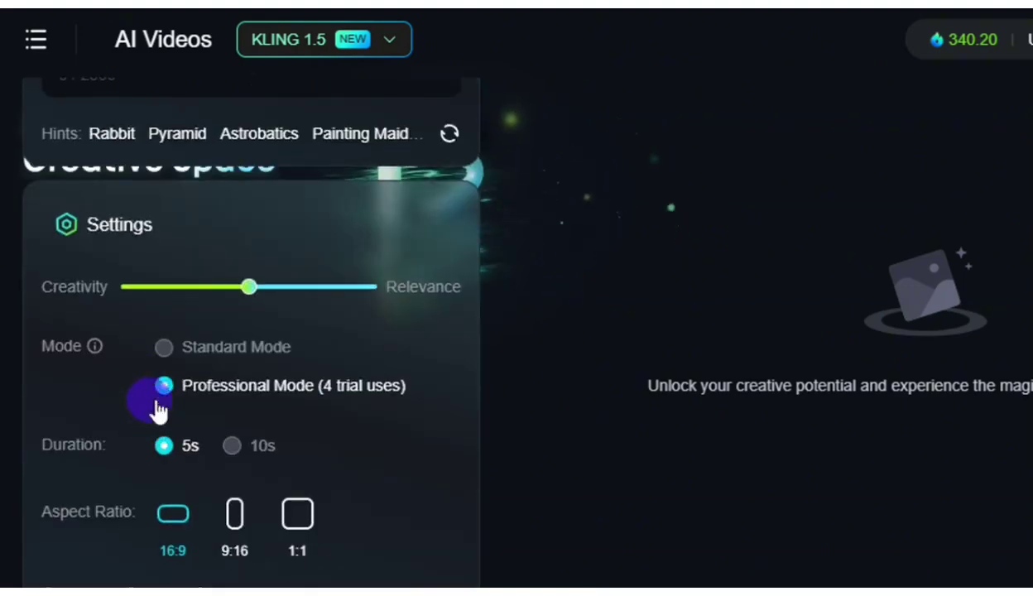
{"action": "scroll", "coordinate": [377, 503], "scroll_direction": "down", "scroll_amount": 1}
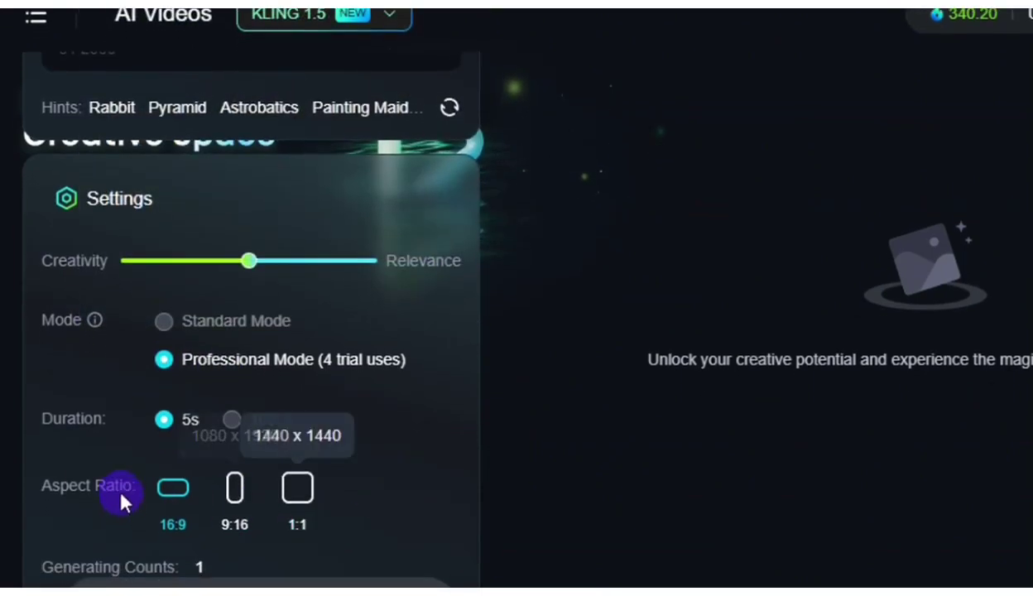
{"action": "mouse_move", "coordinate": [73, 298]}
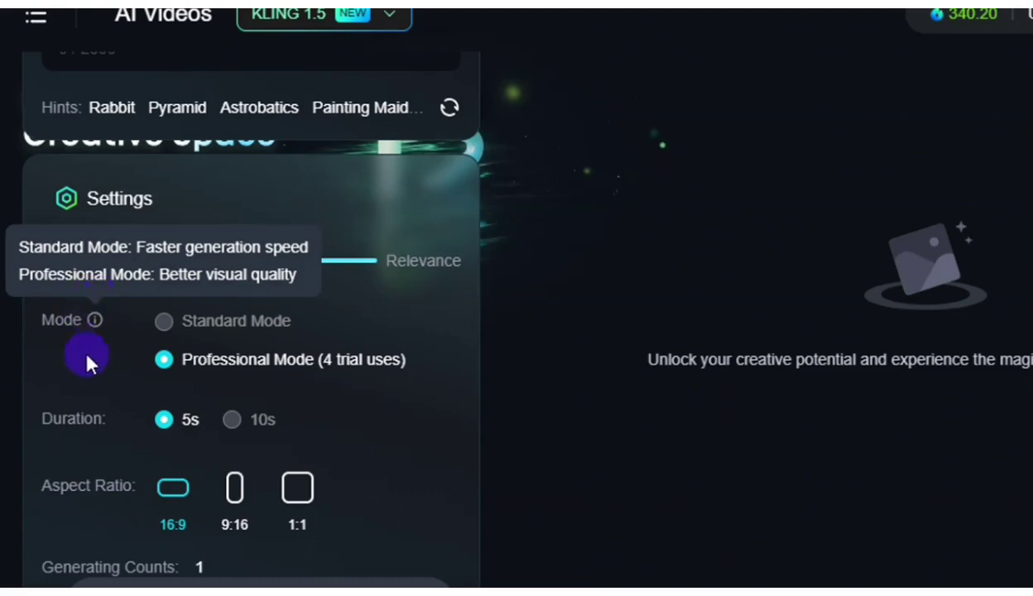
{"action": "mouse_move", "coordinate": [162, 339]}
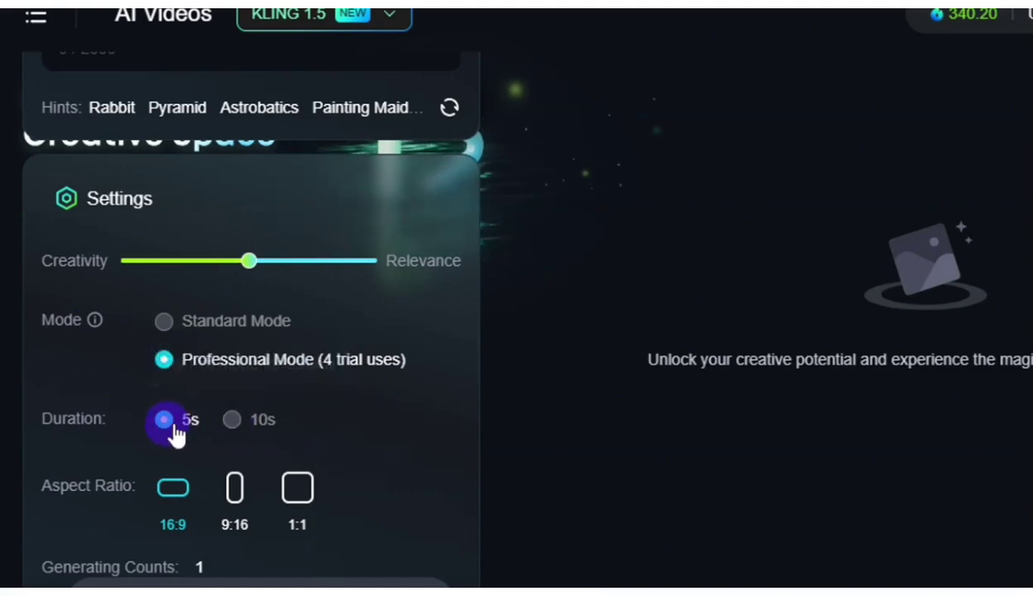
{"action": "mouse_move", "coordinate": [233, 435]}
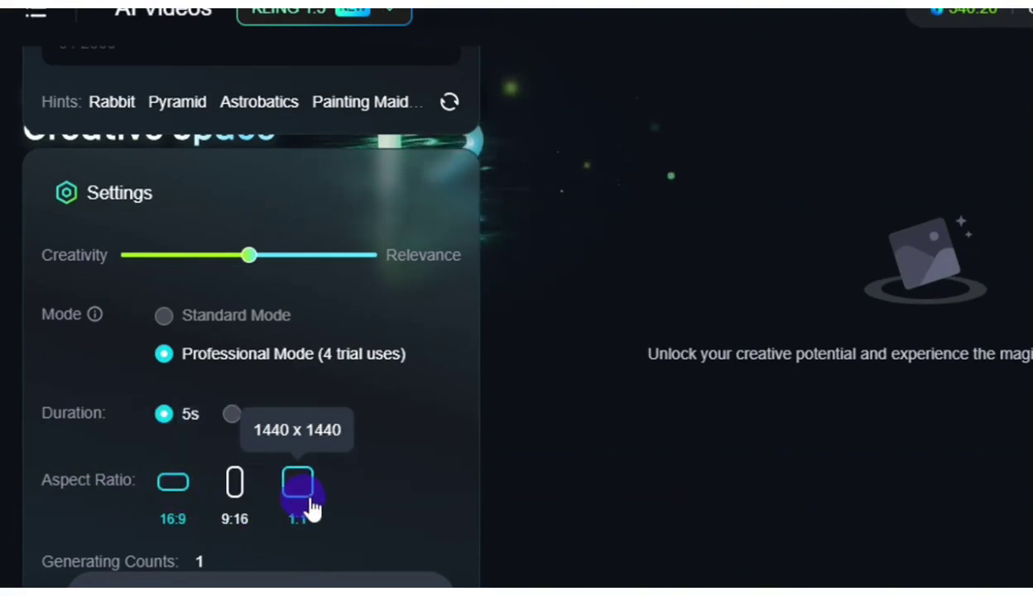
{"action": "scroll", "coordinate": [311, 507], "scroll_direction": "down", "scroll_amount": 2}
{"action": "scroll", "coordinate": [309, 434], "scroll_direction": "up", "scroll_amount": 6}
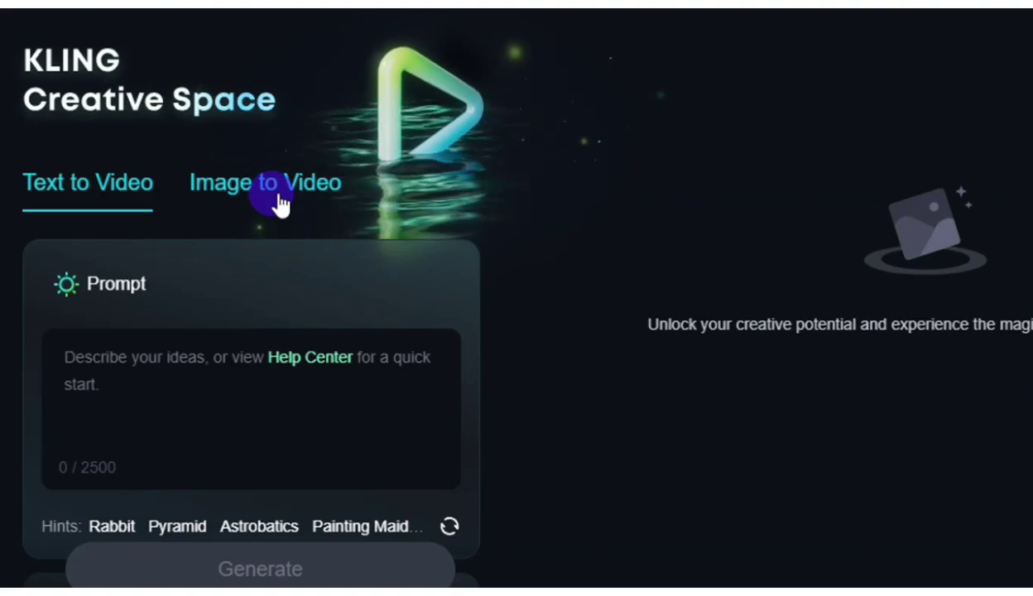
Switch to Image to Video and upload _13814d3a-97be-47a2-8b7f-d47e8e32e803.jpg from the Downloads folder as the source image.
{"action": "left_click", "coordinate": [277, 203]}
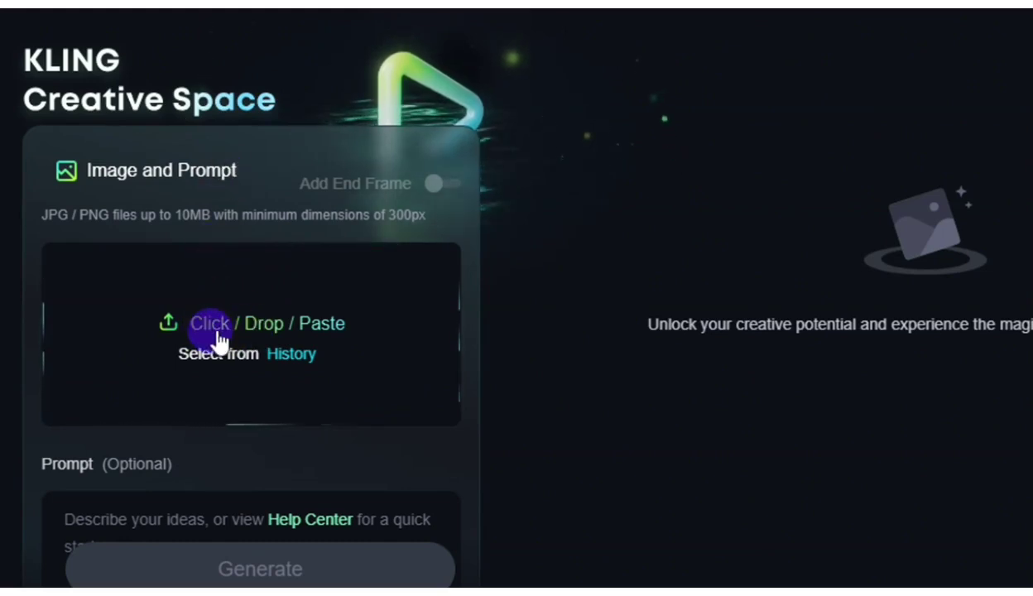
{"action": "left_click", "coordinate": [214, 330]}
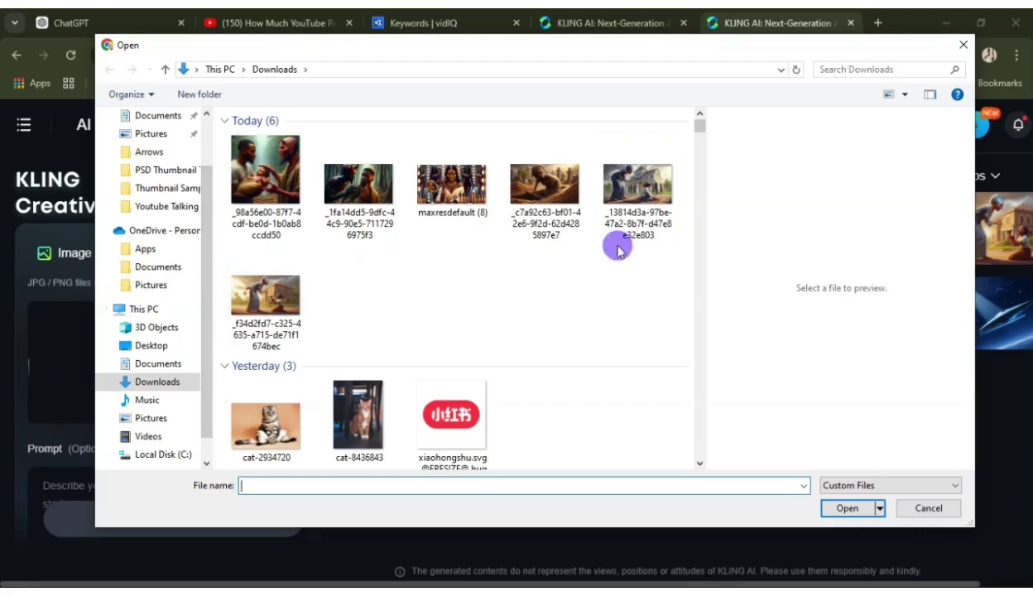
{"action": "left_click", "coordinate": [654, 199]}
{"action": "left_click", "coordinate": [846, 509]}
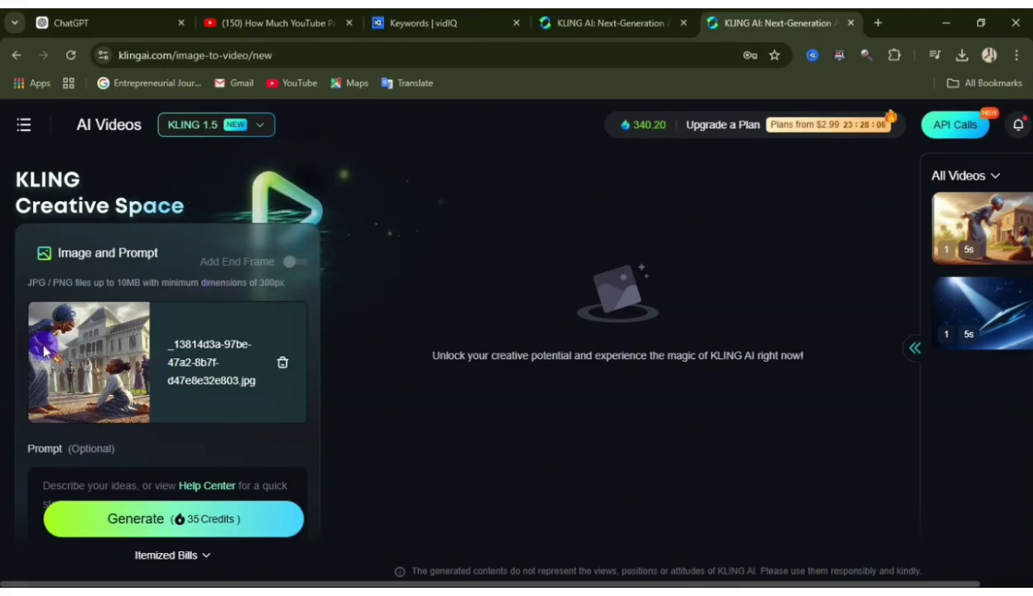
Generate a video from the uploaded image, leaving the prompt and negative prompt empty and camera movement disabled.
{"action": "scroll", "coordinate": [162, 353], "scroll_direction": "down", "scroll_amount": 1}
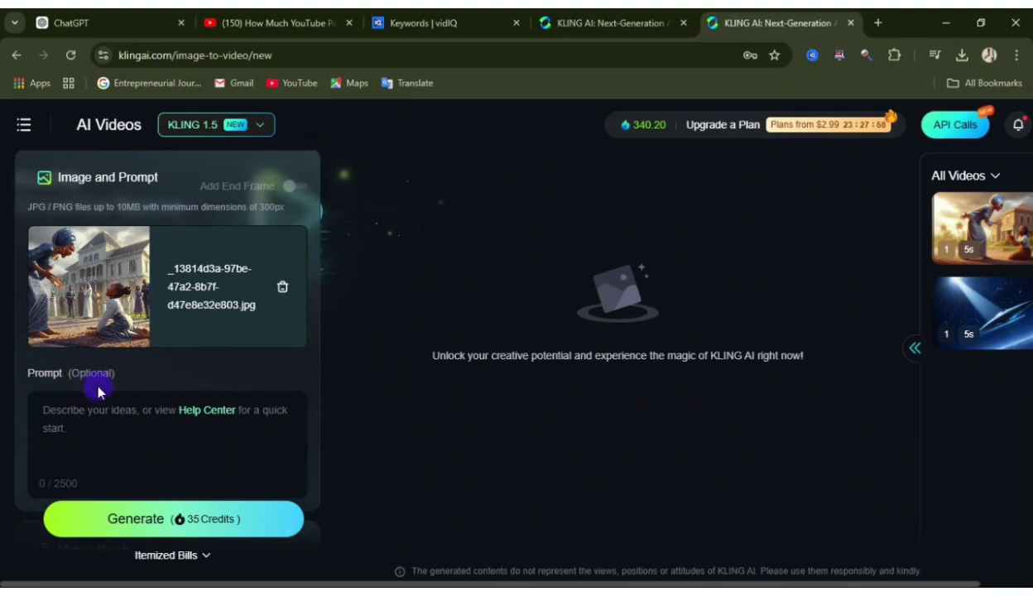
{"action": "scroll", "coordinate": [93, 385], "scroll_direction": "down", "scroll_amount": 5}
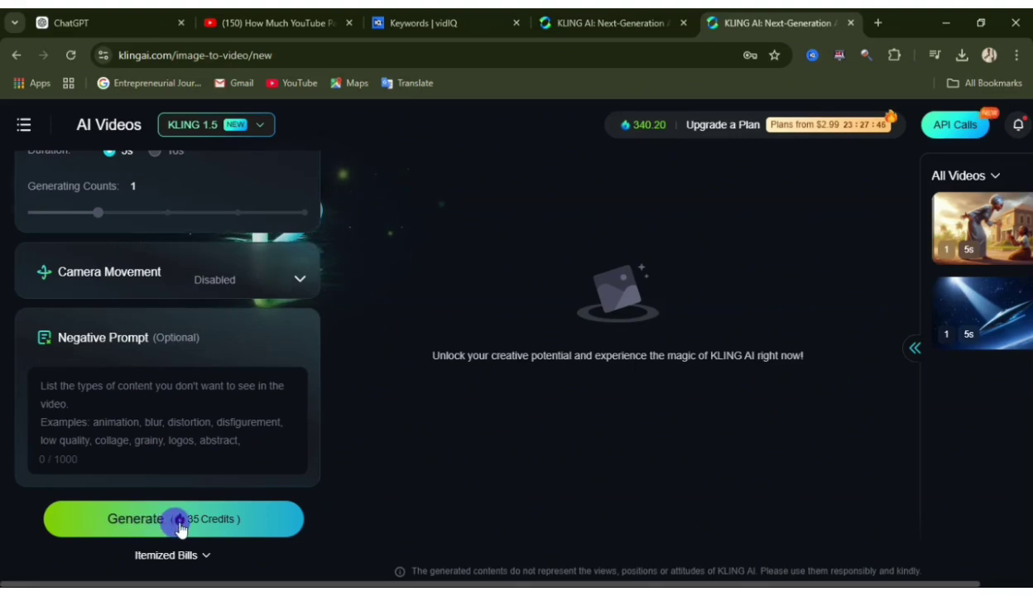
{"action": "left_click", "coordinate": [180, 521]}
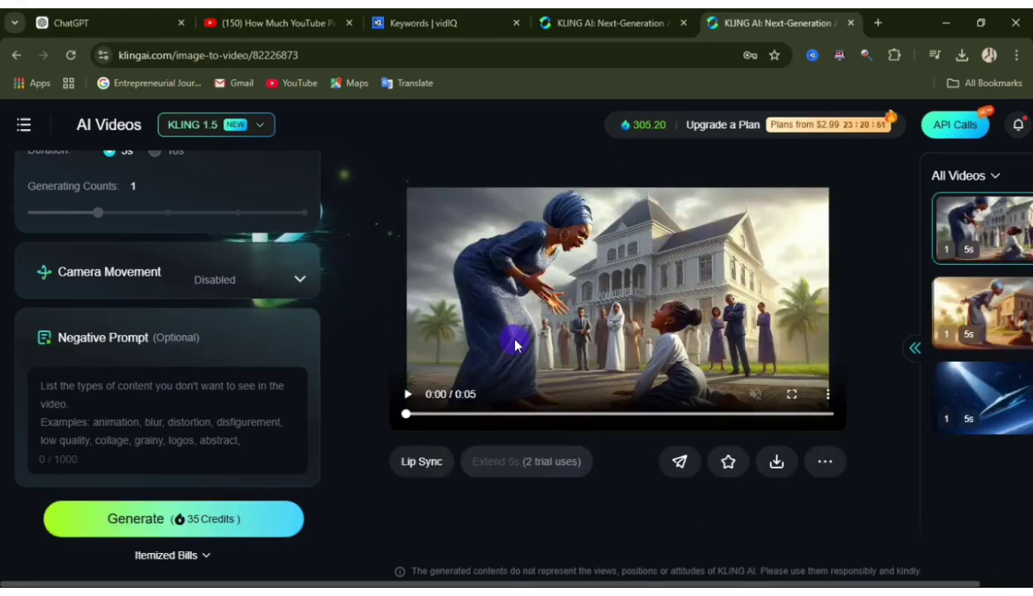